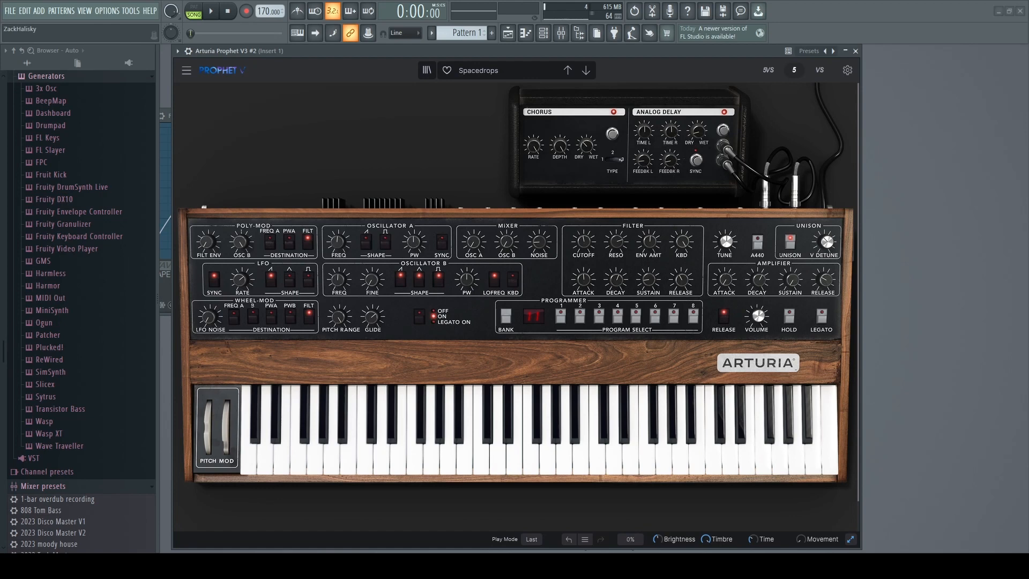
- Set the Prophet's poly-mod filter envelope amount to about 0.512 and enable the Freq A and Filt destinations
left_click_drag(357, 50, 350, 48)
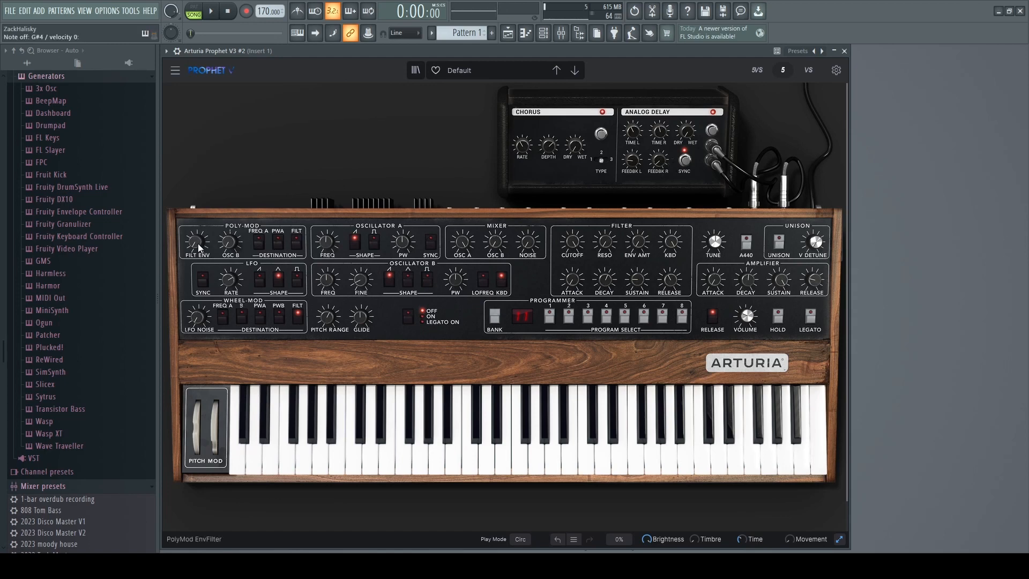
left_click_drag(197, 243, 198, 233)
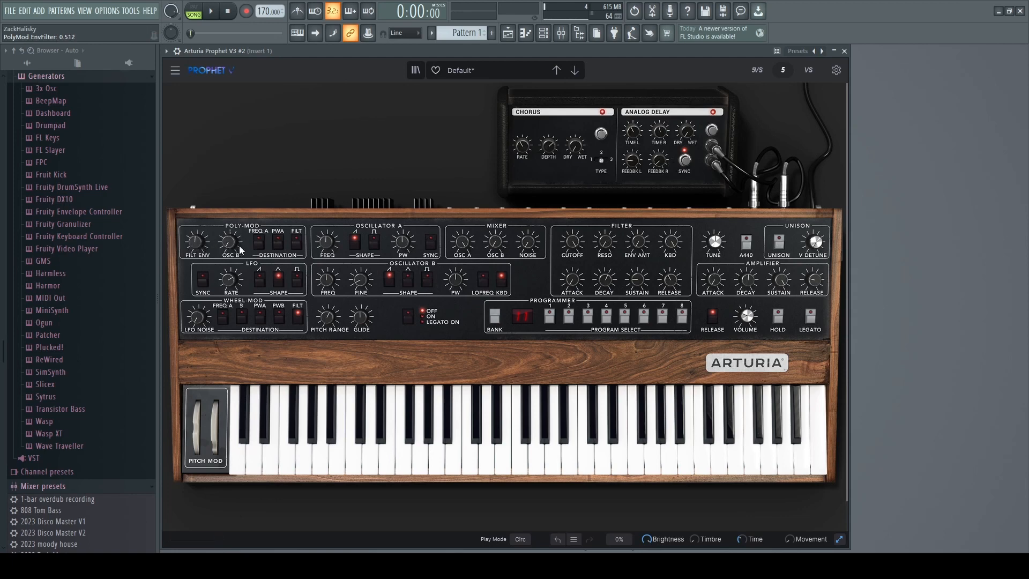
left_click(256, 243)
left_click(296, 244)
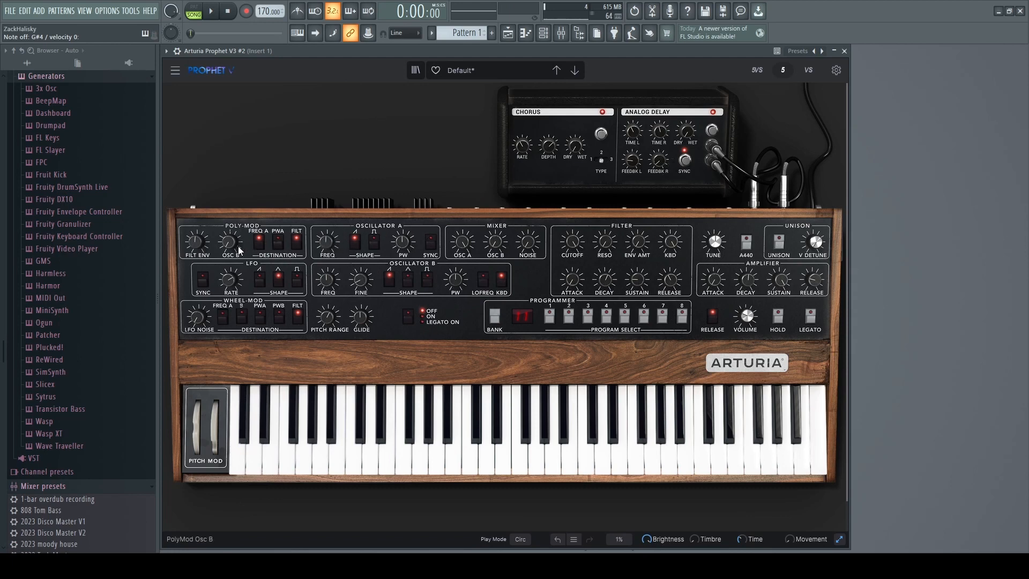
- Fine-tune the poly-mod filter envelope amount, then raise Osc B in both the poly-mod section and the mixer section
left_click_drag(201, 243, 203, 242)
left_click_drag(229, 245, 229, 212)
left_click_drag(496, 241, 495, 199)
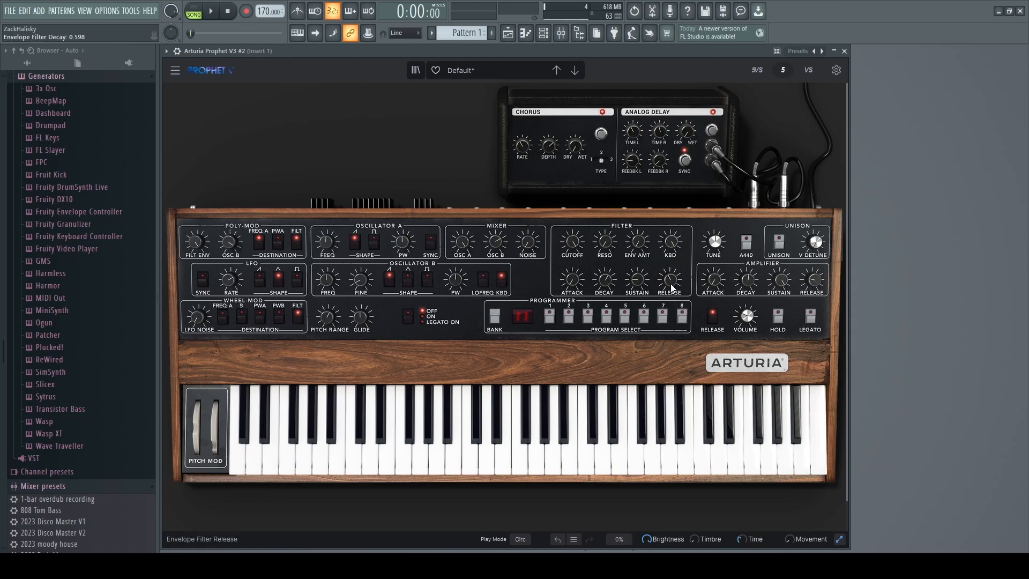
- Adjust the filter envelope's sustain and lower the filter cutoff
left_click_drag(634, 278, 640, 282)
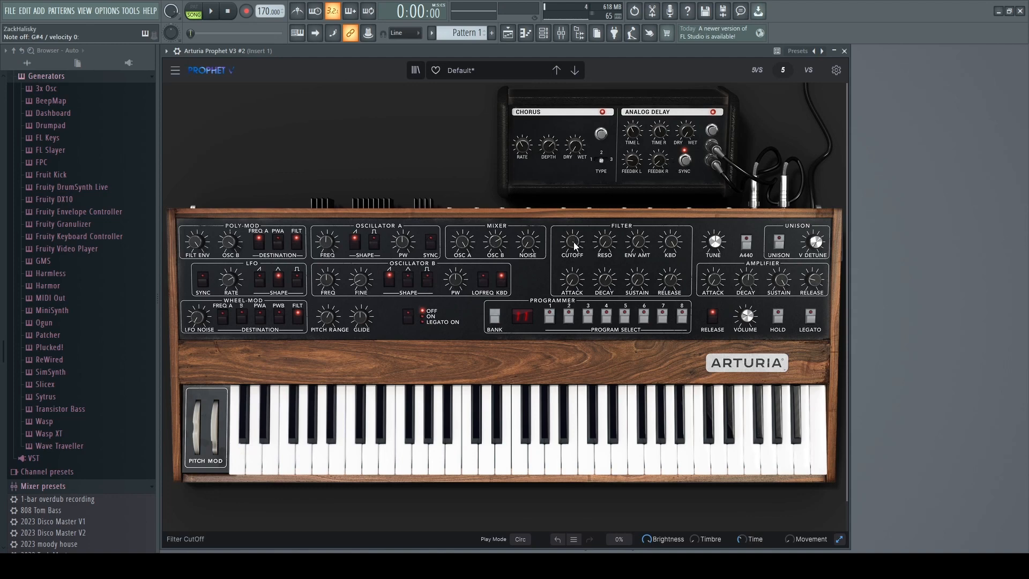
left_click_drag(574, 242, 573, 258)
- Fine-tune the poly-mod Osc B amount and raise oscillator A's pulse width
mouse_move(228, 244)
left_mouse_down()
mouse_move(193, 246)
mouse_move(224, 247)
left_mouse_up()
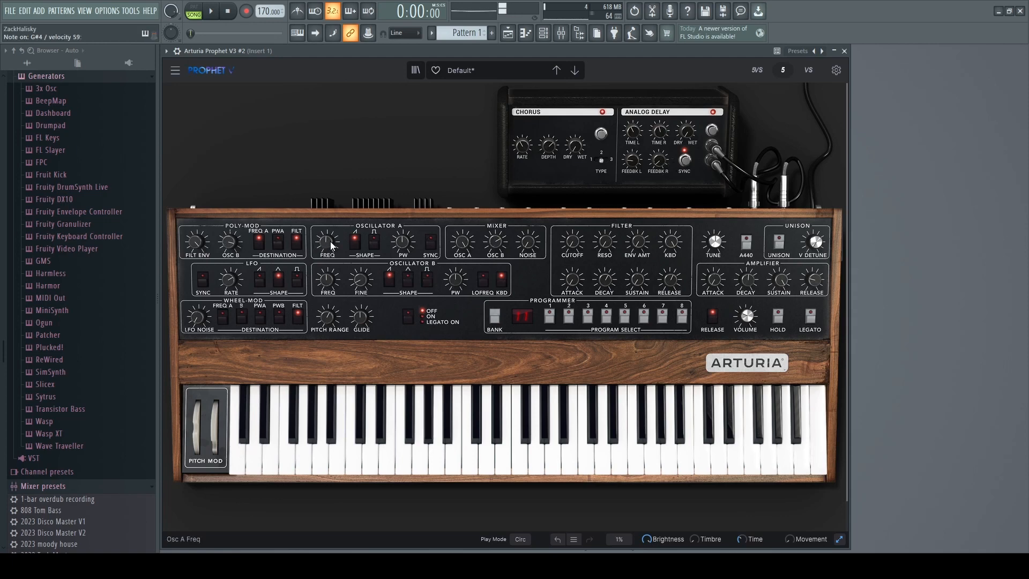
left_click_drag(232, 243, 233, 245)
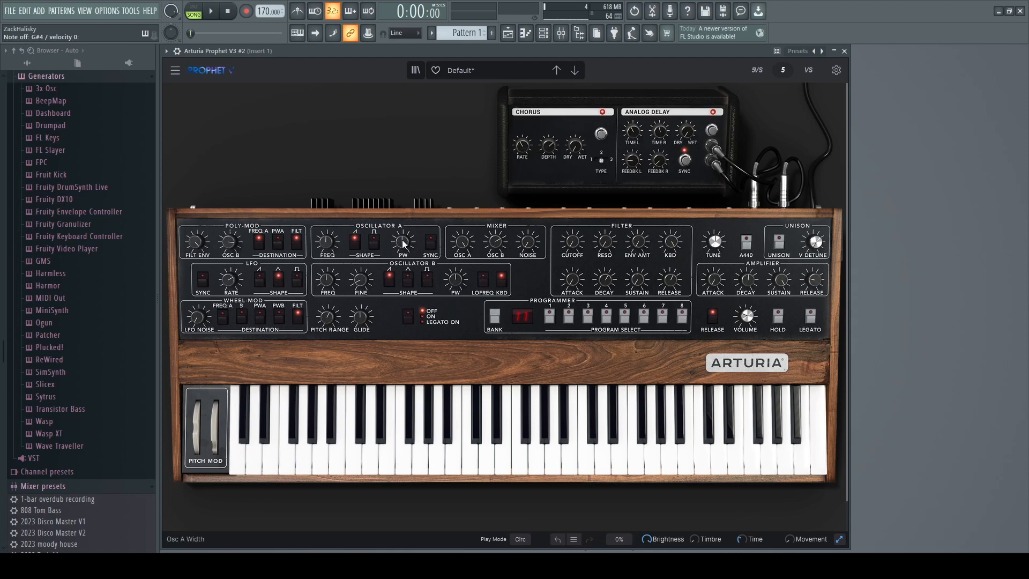
left_click_drag(401, 247, 400, 233)
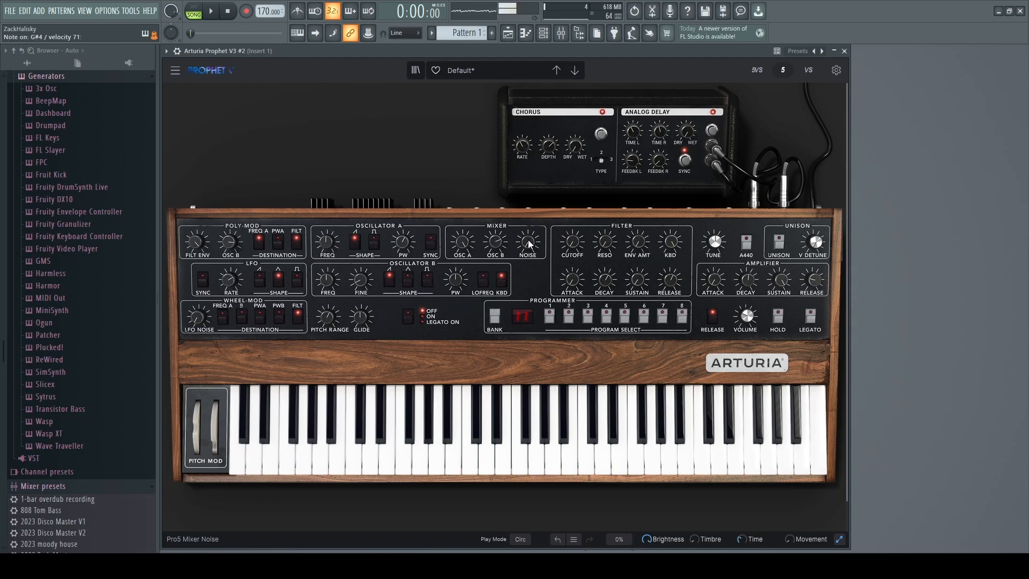
- Raise the synth mixer's noise level to about 0.284 and readjust the filter cutoff and Osc B level
left_click_drag(528, 239, 529, 206)
mouse_move(573, 243)
left_mouse_down()
mouse_move(573, 233)
mouse_move(574, 244)
left_mouse_up()
mouse_move(498, 242)
left_mouse_down()
mouse_move(498, 251)
mouse_move(528, 250)
mouse_move(495, 246)
left_mouse_up()
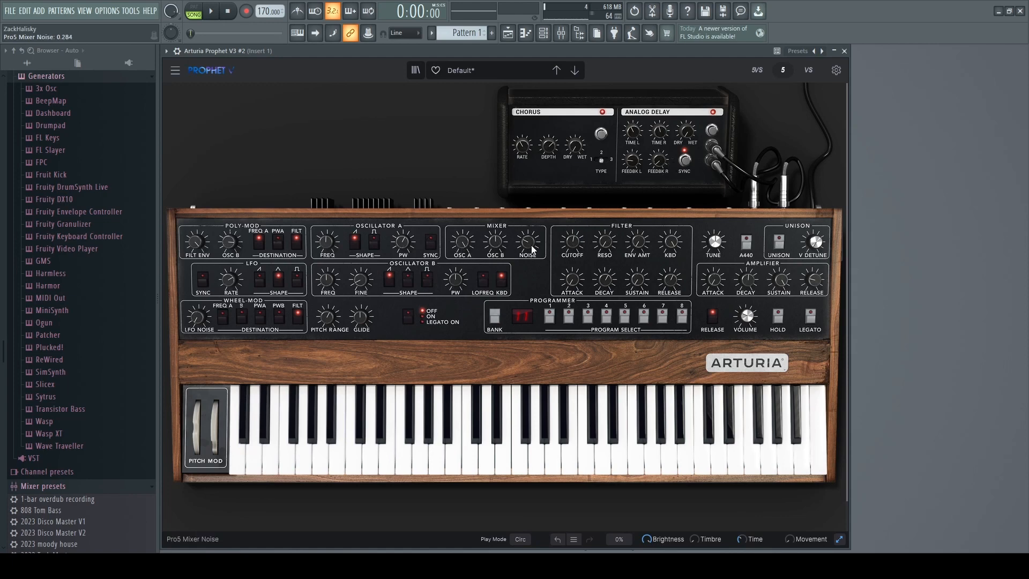
- Lower the filter cutoff to 0 and set the filter envelope amount to about 0.188
left_click_drag(572, 241, 572, 261)
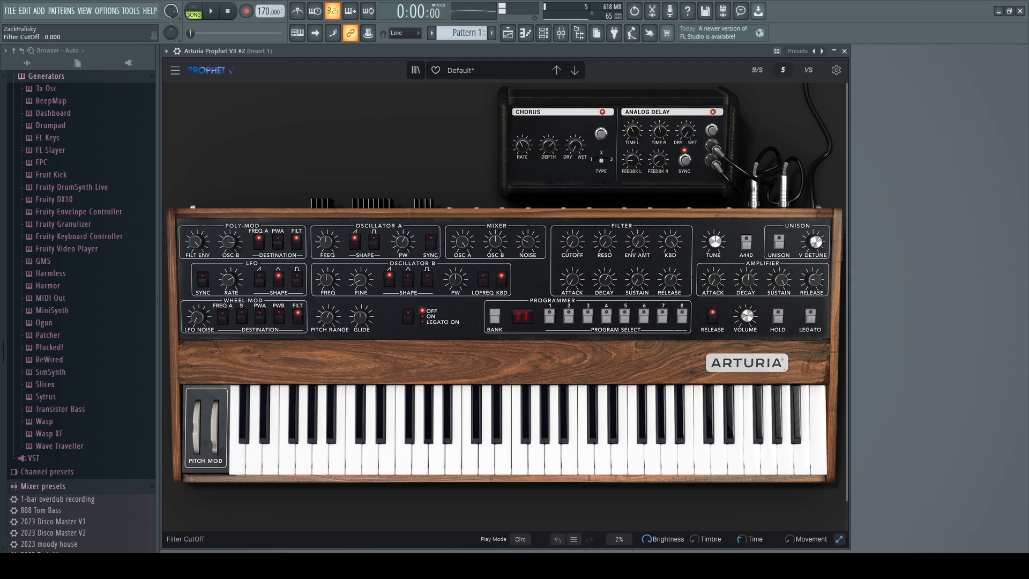
left_click_drag(641, 242, 640, 243)
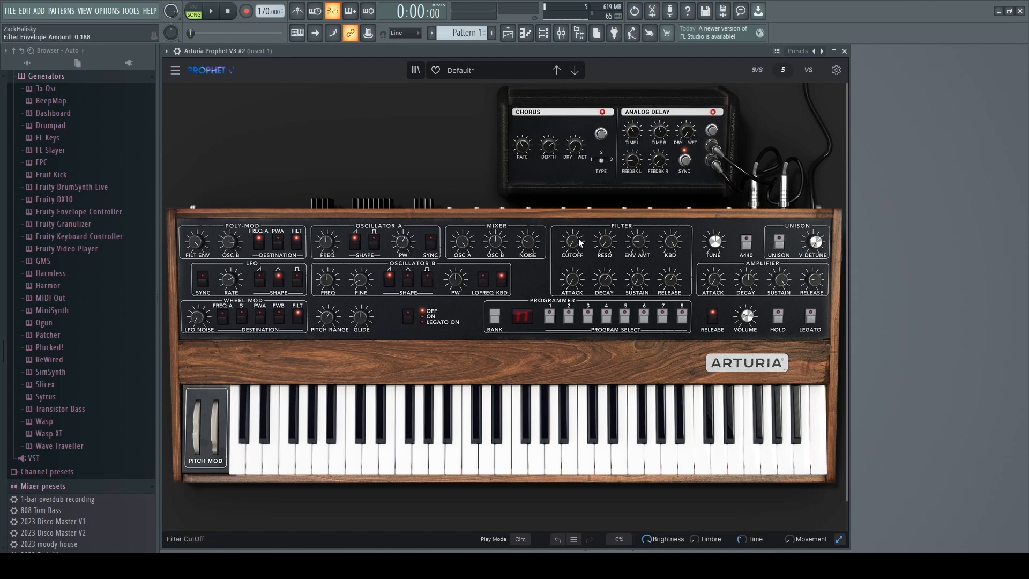
left_click_drag(578, 239, 635, 256)
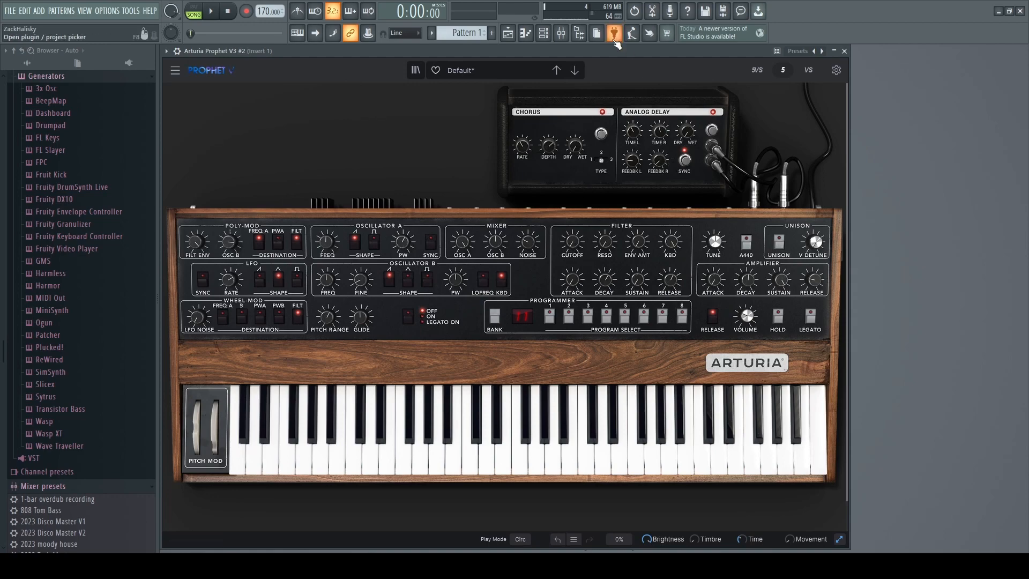
- Show the mixer, open Fruity Parametric EQ 2 on Insert 1 and enable that effect
left_click(560, 34)
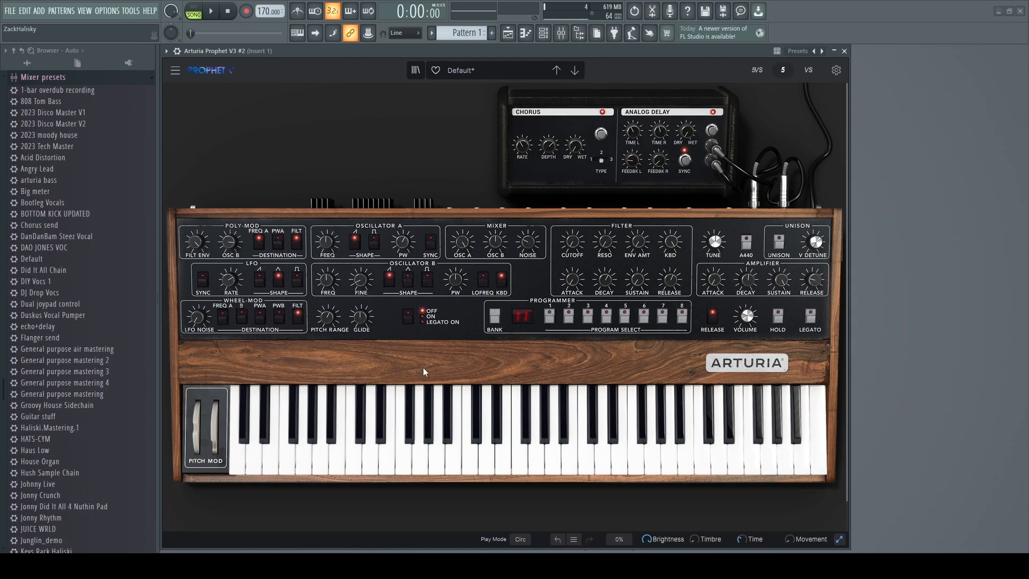
left_click(789, 329)
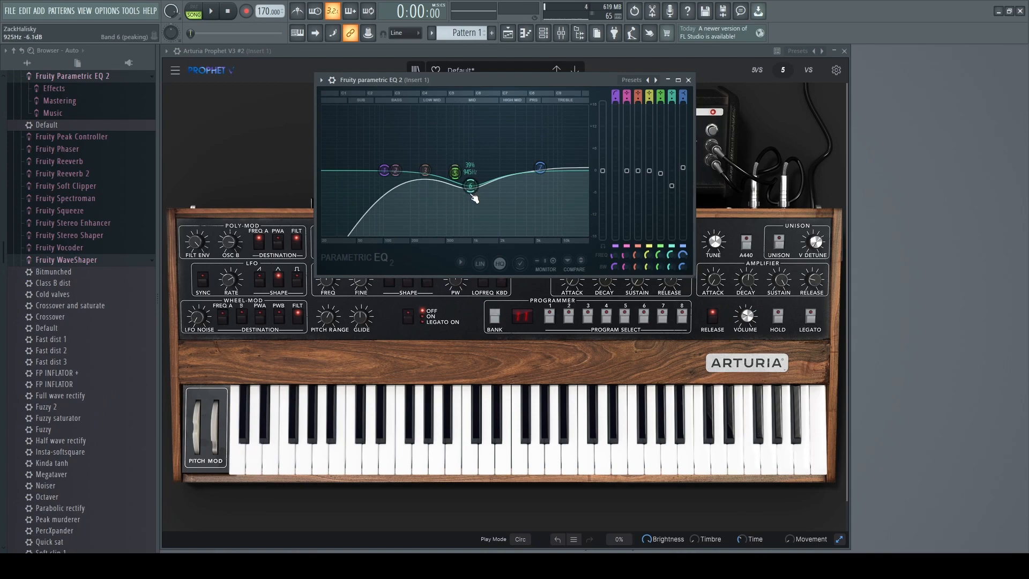
left_click(861, 332)
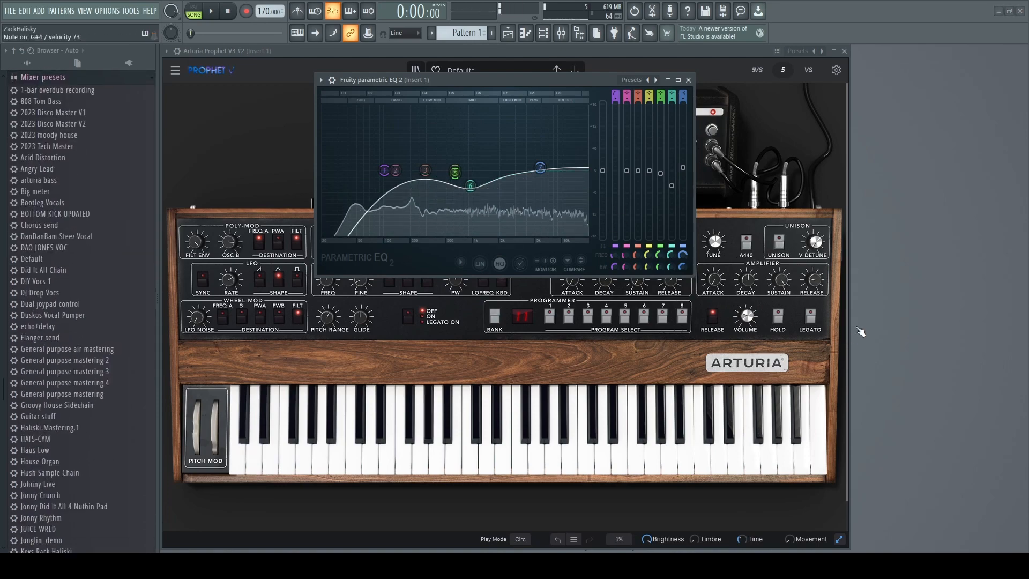
- Open Fruity WaveShaper on Insert 1, move its window clear of the EQ curve and enable the effect
left_click(814, 370)
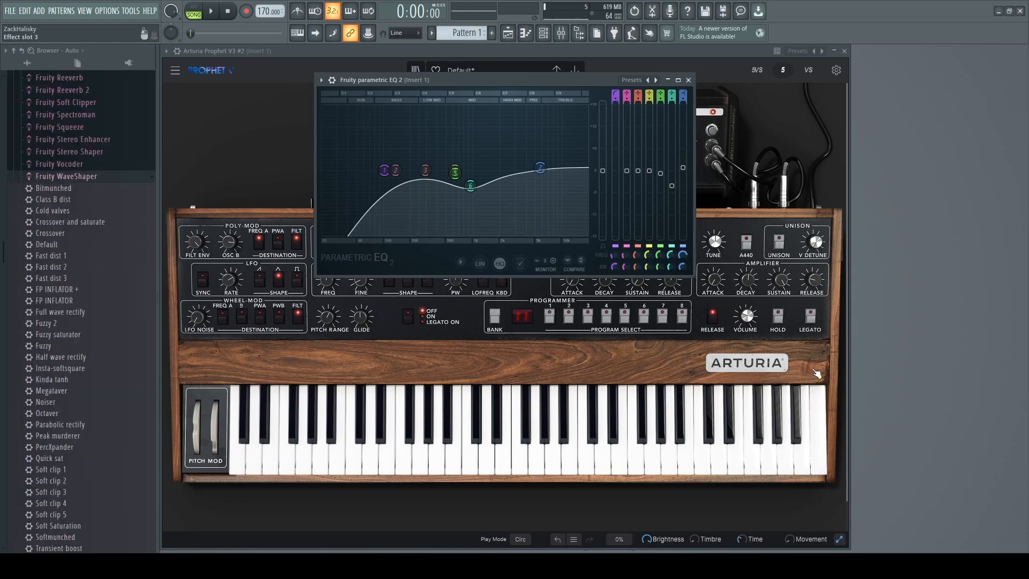
left_click_drag(225, 115, 255, 92)
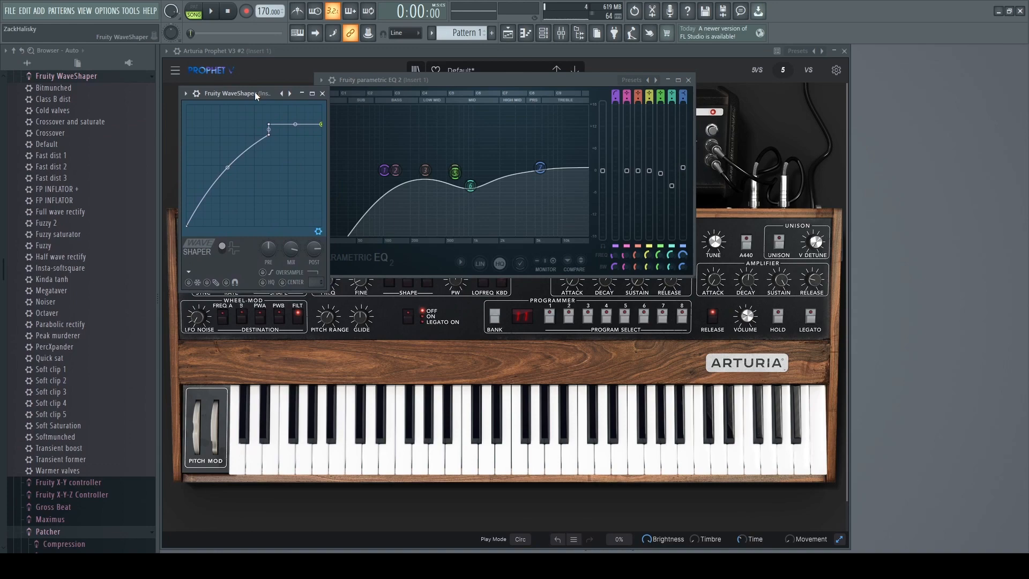
left_click(867, 376)
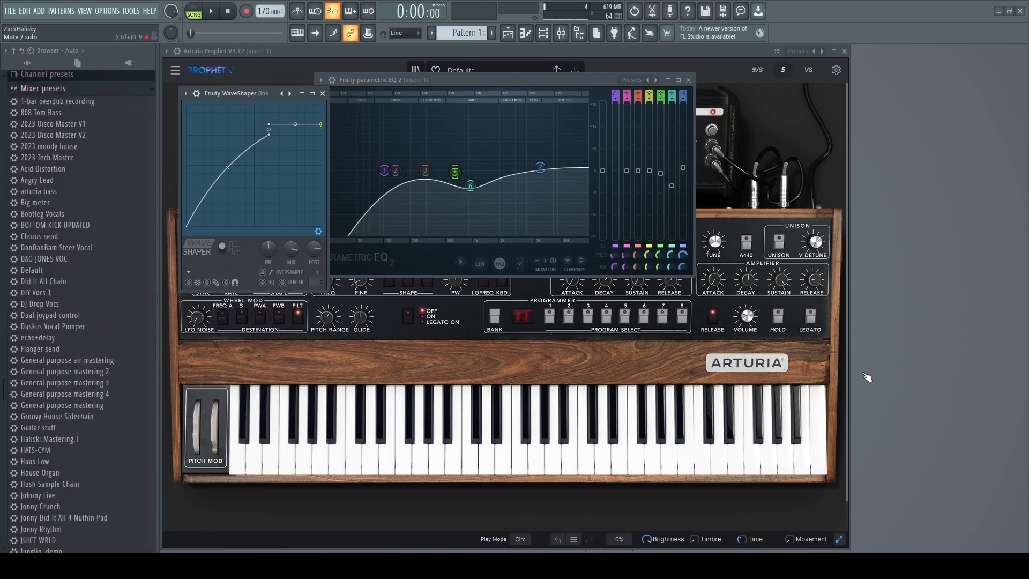
- Open the Decapitator distortion on Insert 1 and enable that effect
left_click(806, 390)
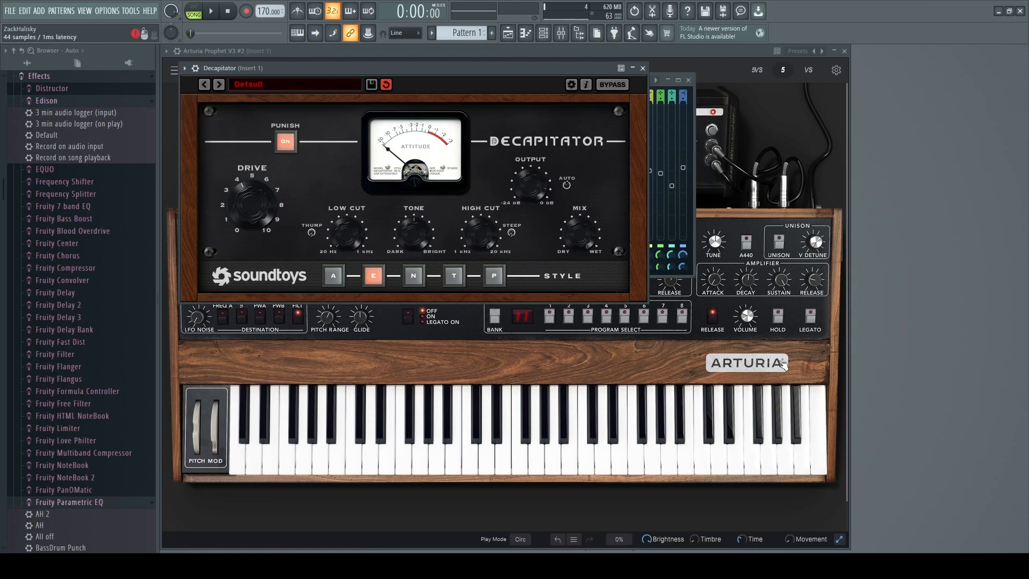
left_click(870, 385)
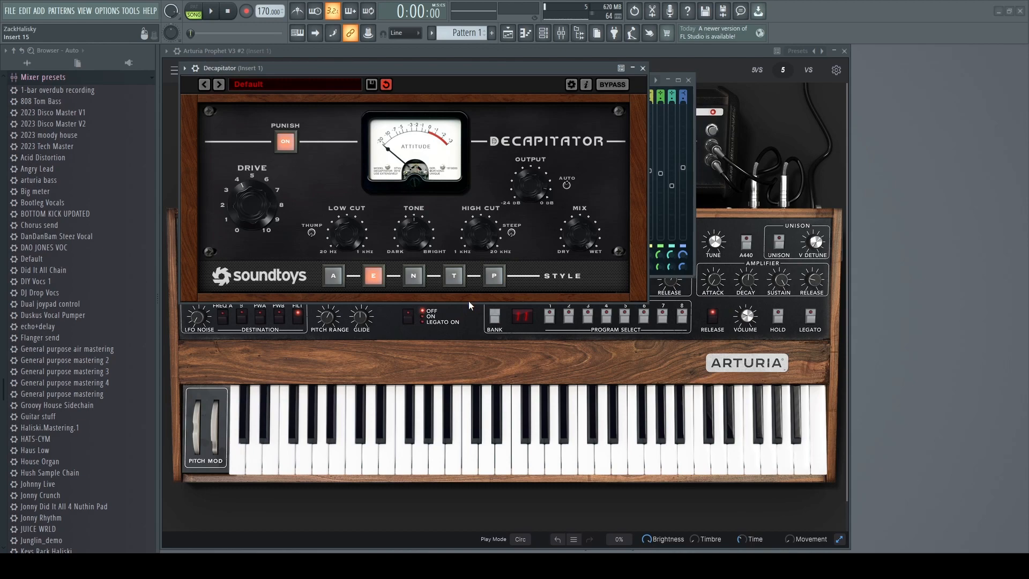
- Bring up Eventide Blackhole on Insert 1 and set its Mix to 20
scroll(254, 202, "up", 10)
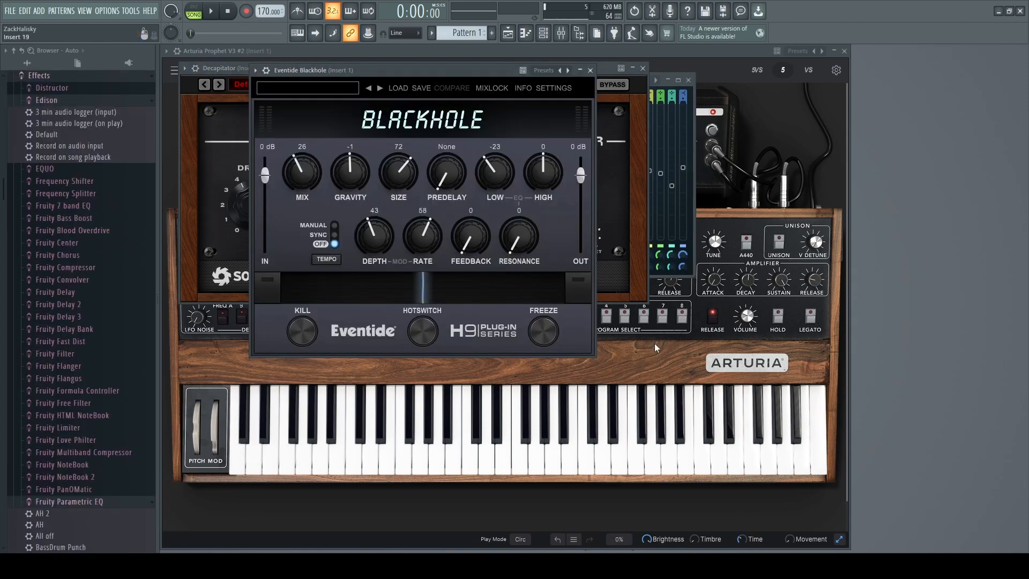
left_click(405, 357)
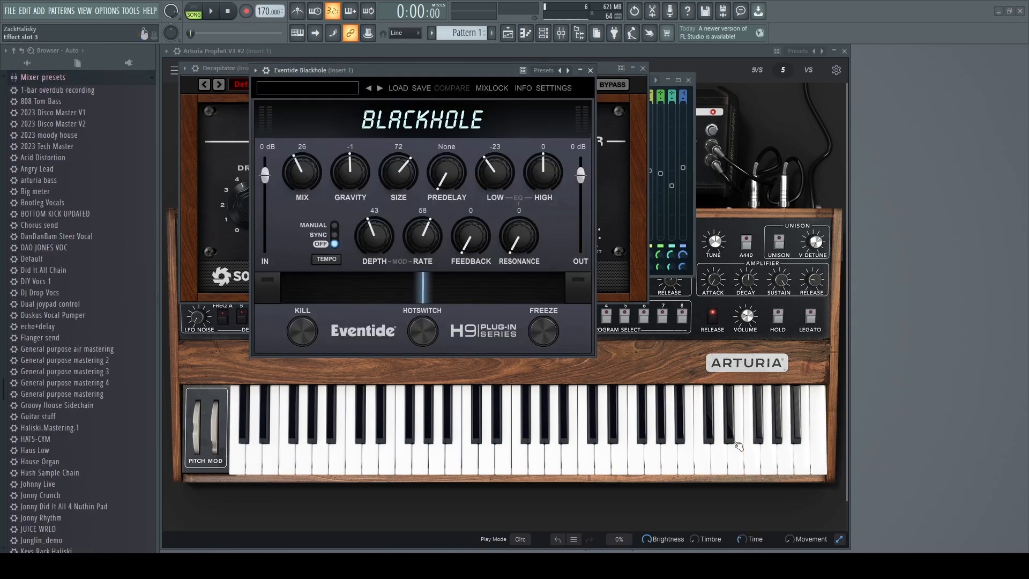
left_click(300, 174)
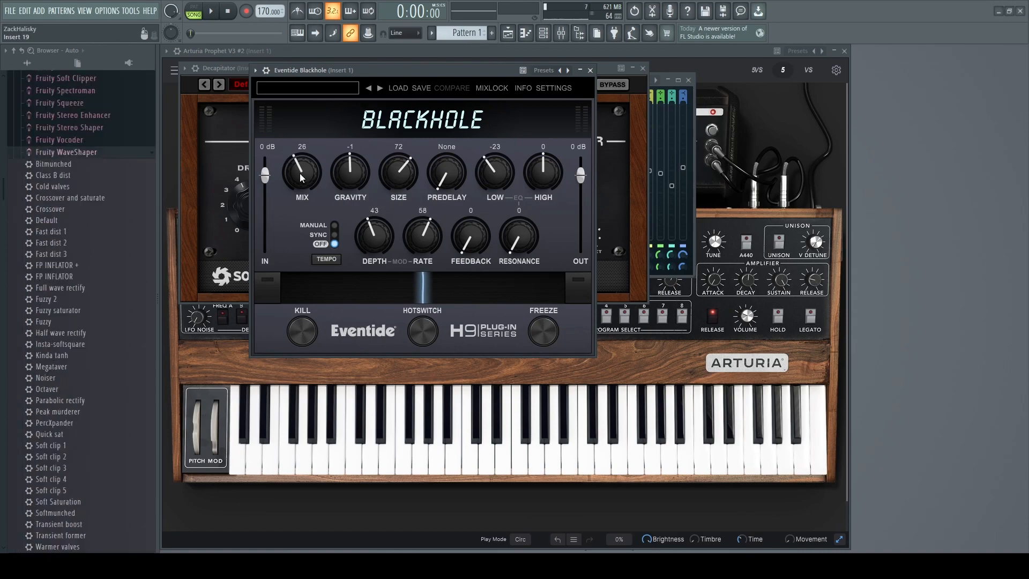
left_click_drag(300, 174, 301, 174)
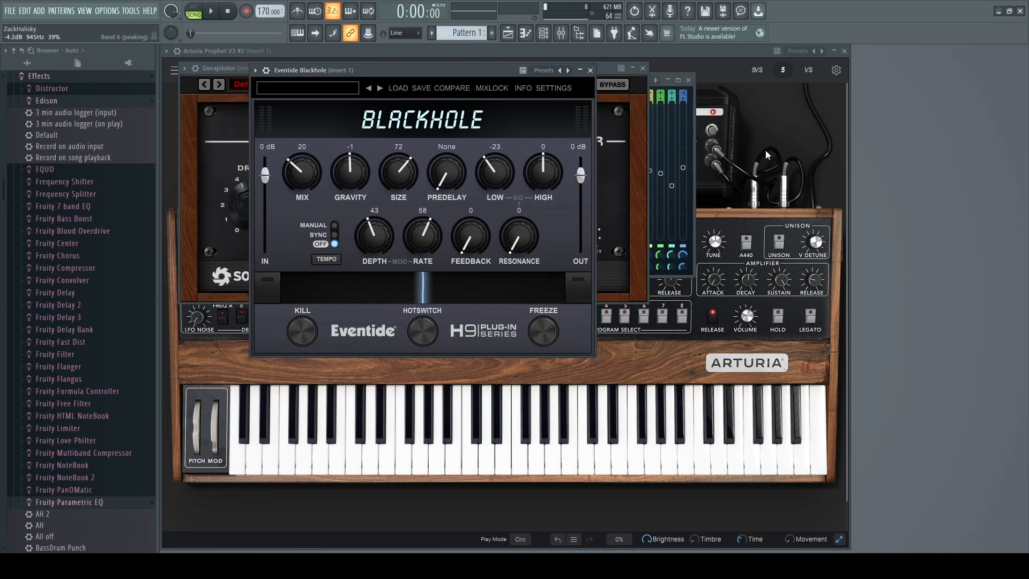
- Return to the Prophet synth and raise its filter cutoff
left_click(766, 156)
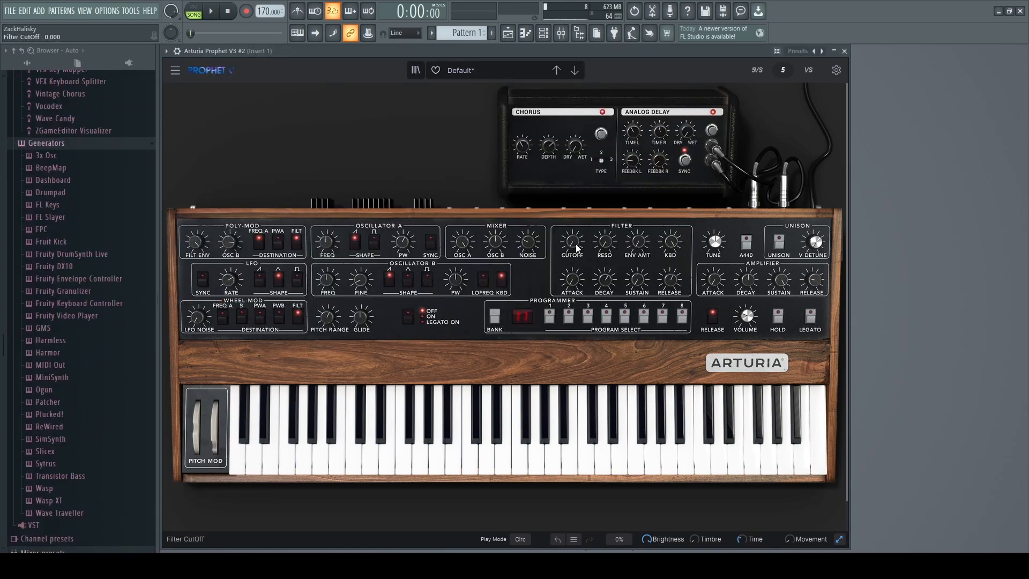
left_click_drag(575, 244, 575, 208)
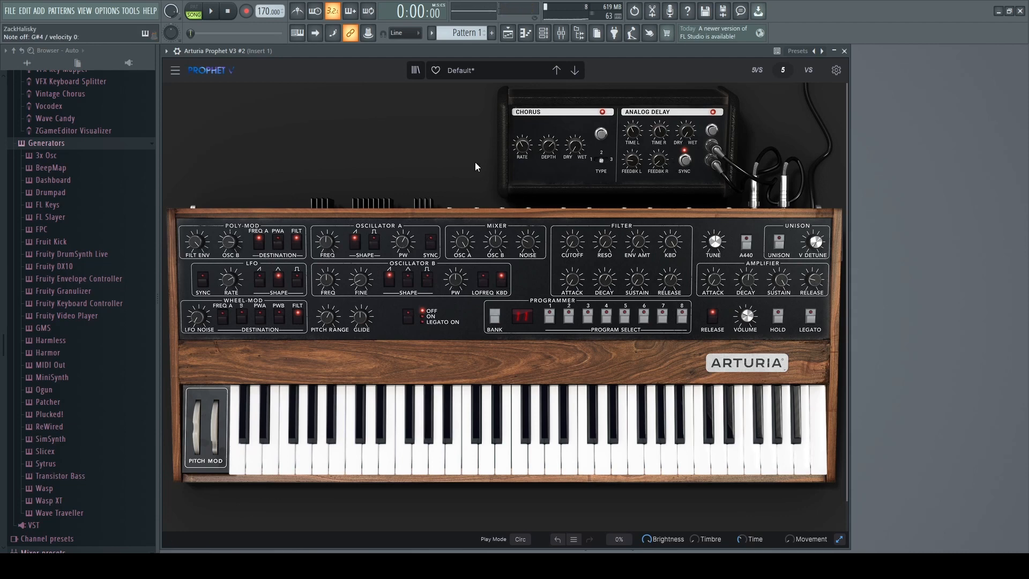
- Open the playlist and play the arrangement to hear the recorded bass clips with the drum loops, then stop playback
left_click(515, 34)
scroll(432, 127, "down", 1)
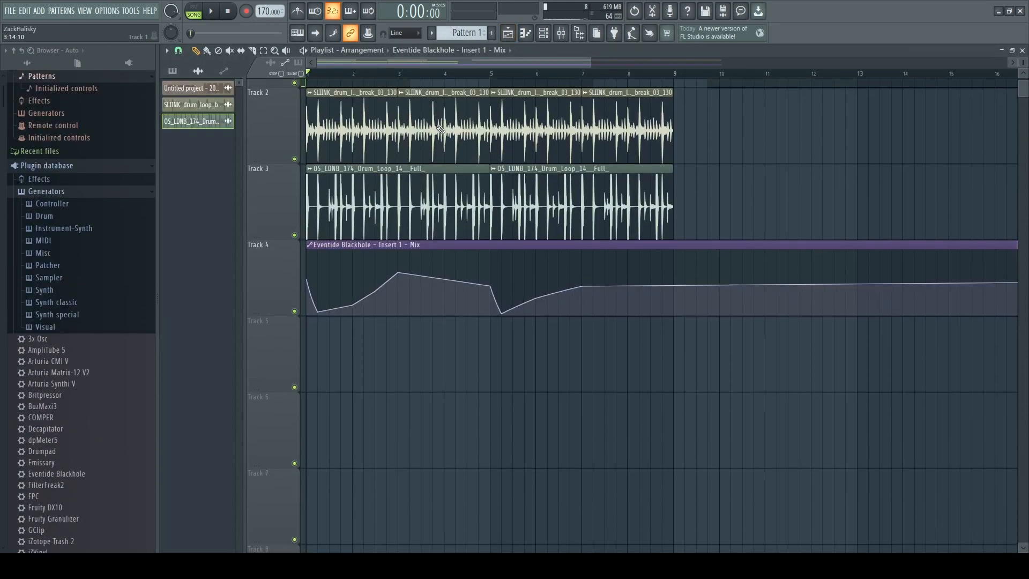
scroll(472, 126, "up", 1)
key("space")
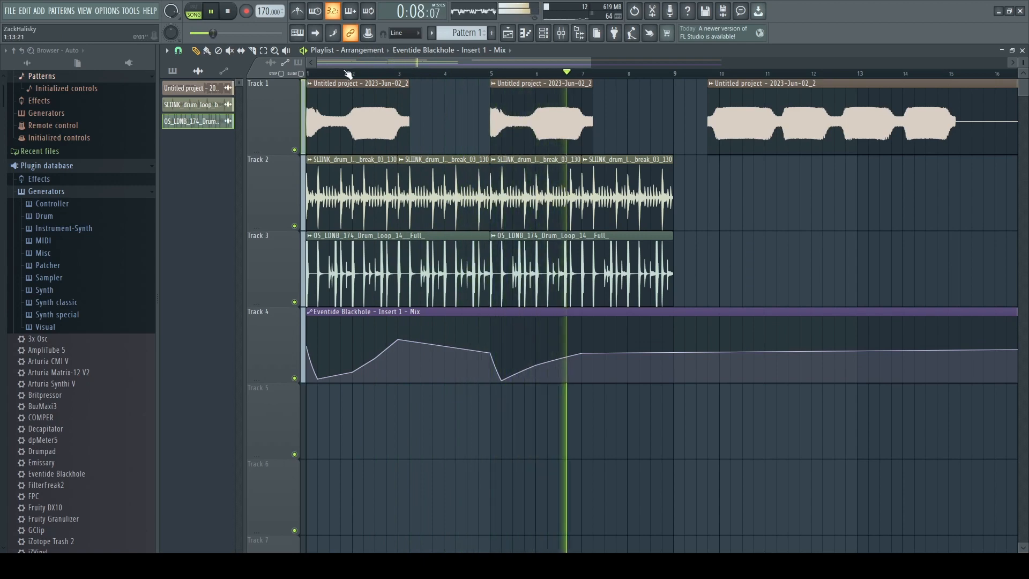
key("space")
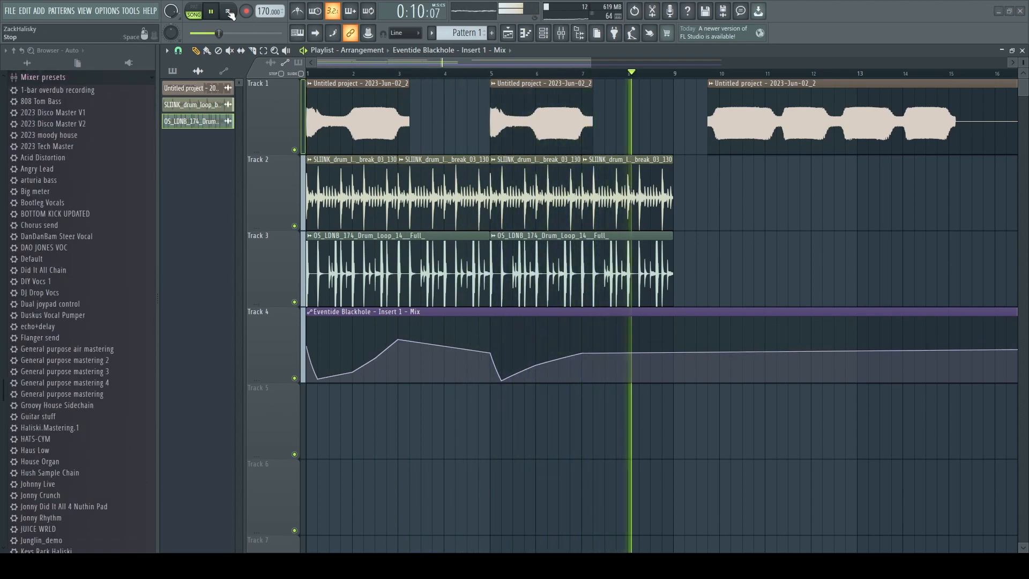